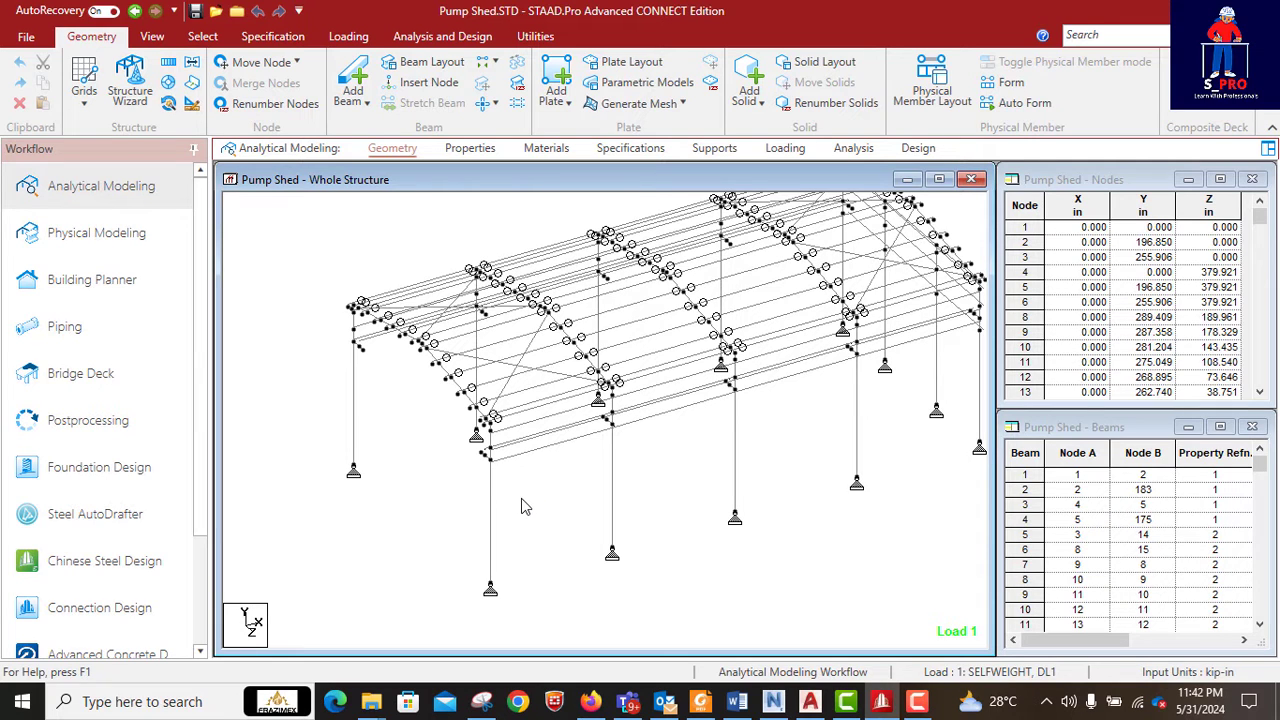
Step: Zoom the Pump Shed wireframe in and back out in the Whole Structure view
scroll(509, 488, up, 2)
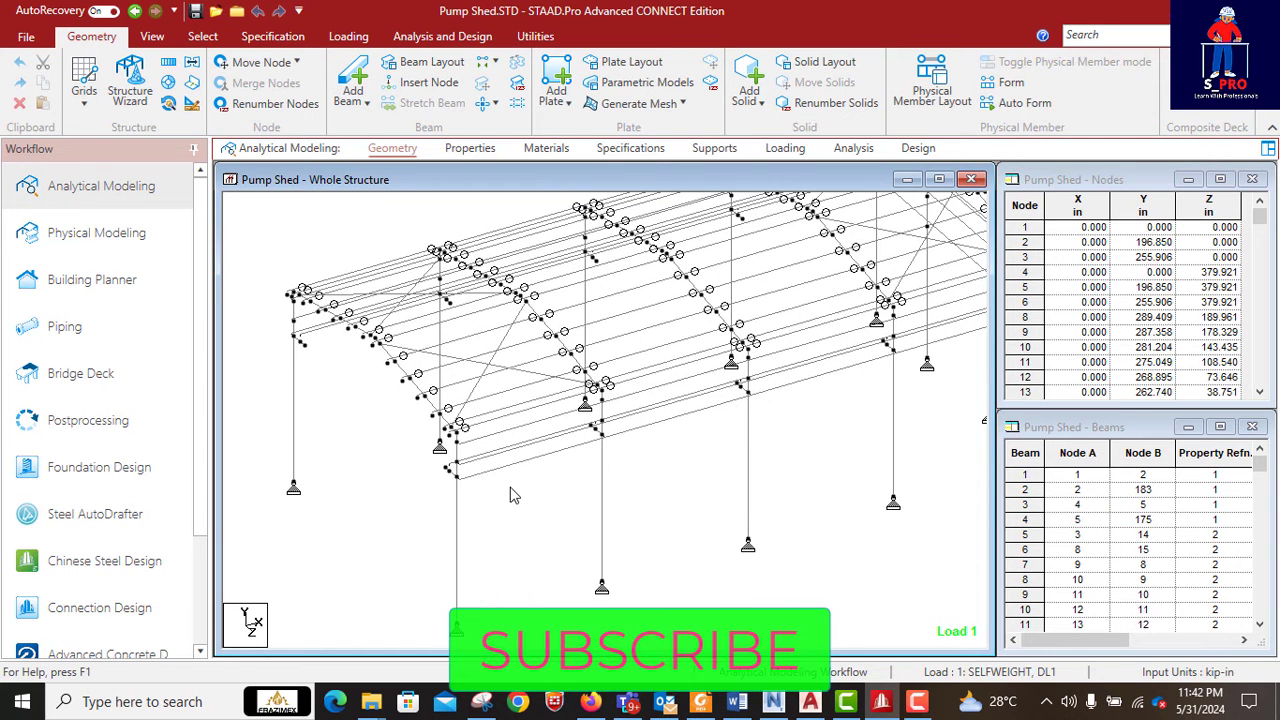
scroll(509, 494, down, 2)
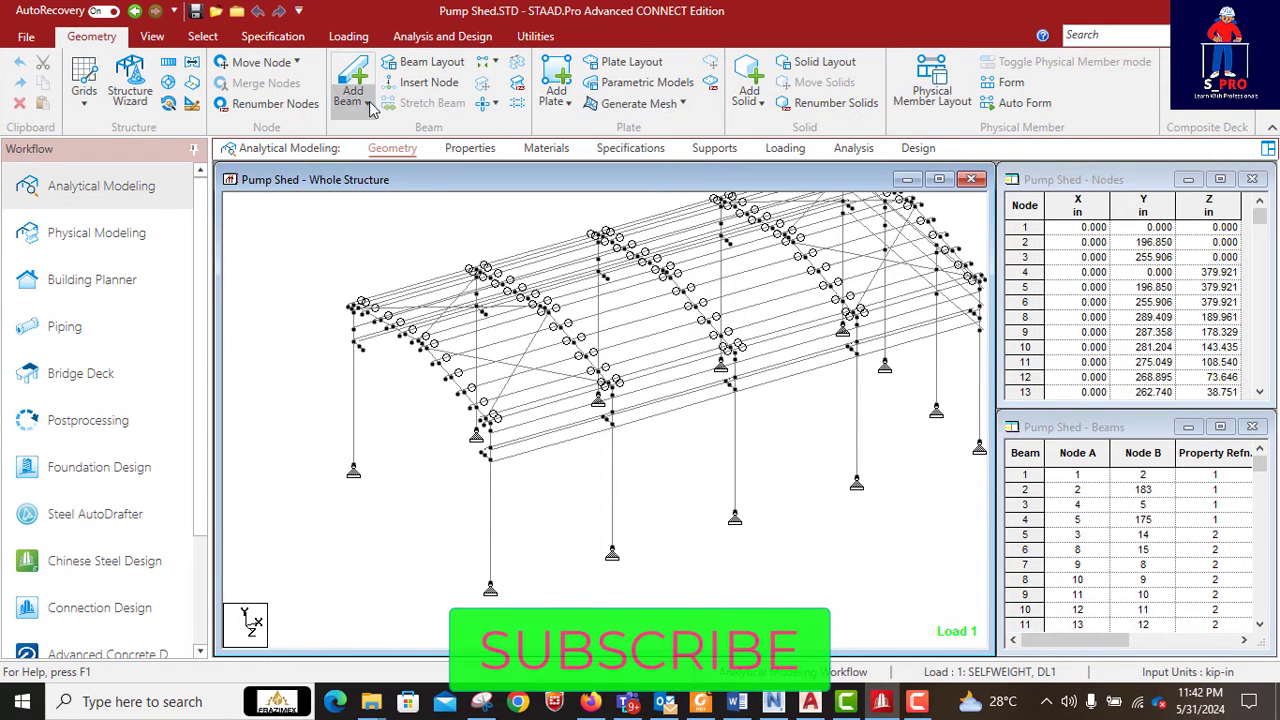
Step: Show the Pump Shed as a maximized 3D Rendered View
click(152, 36)
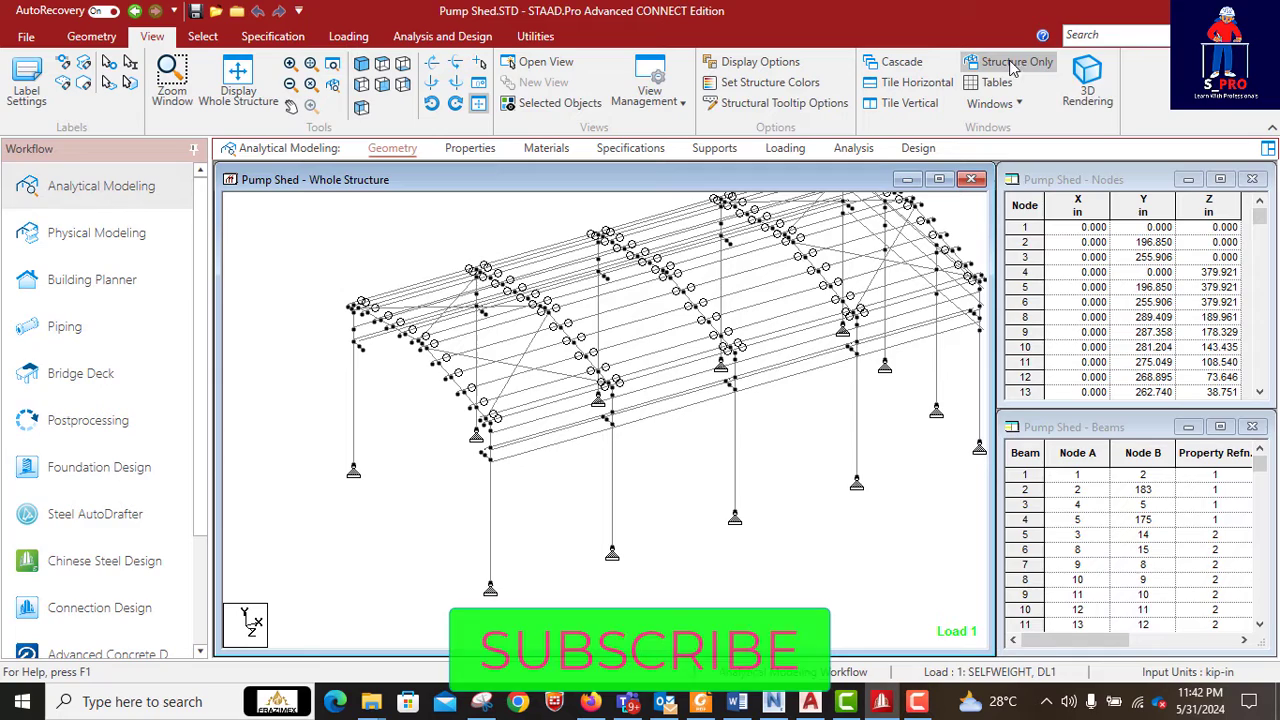
click(1087, 80)
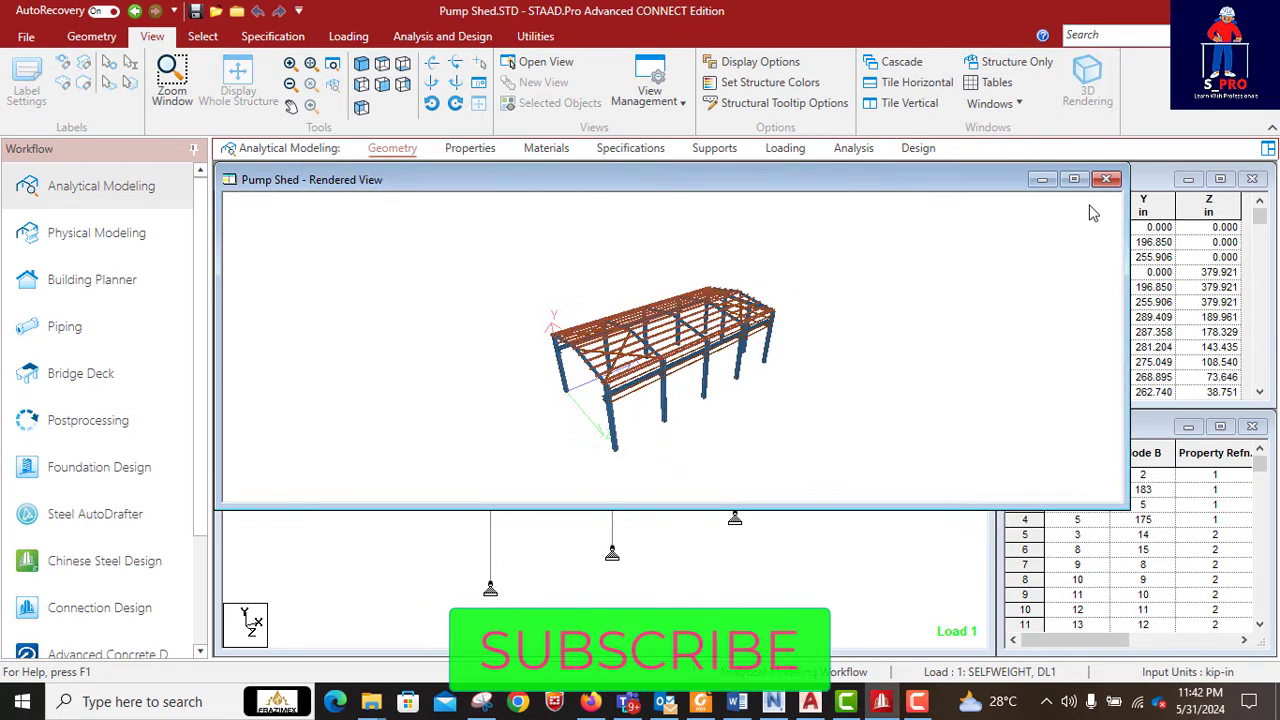
click(1074, 180)
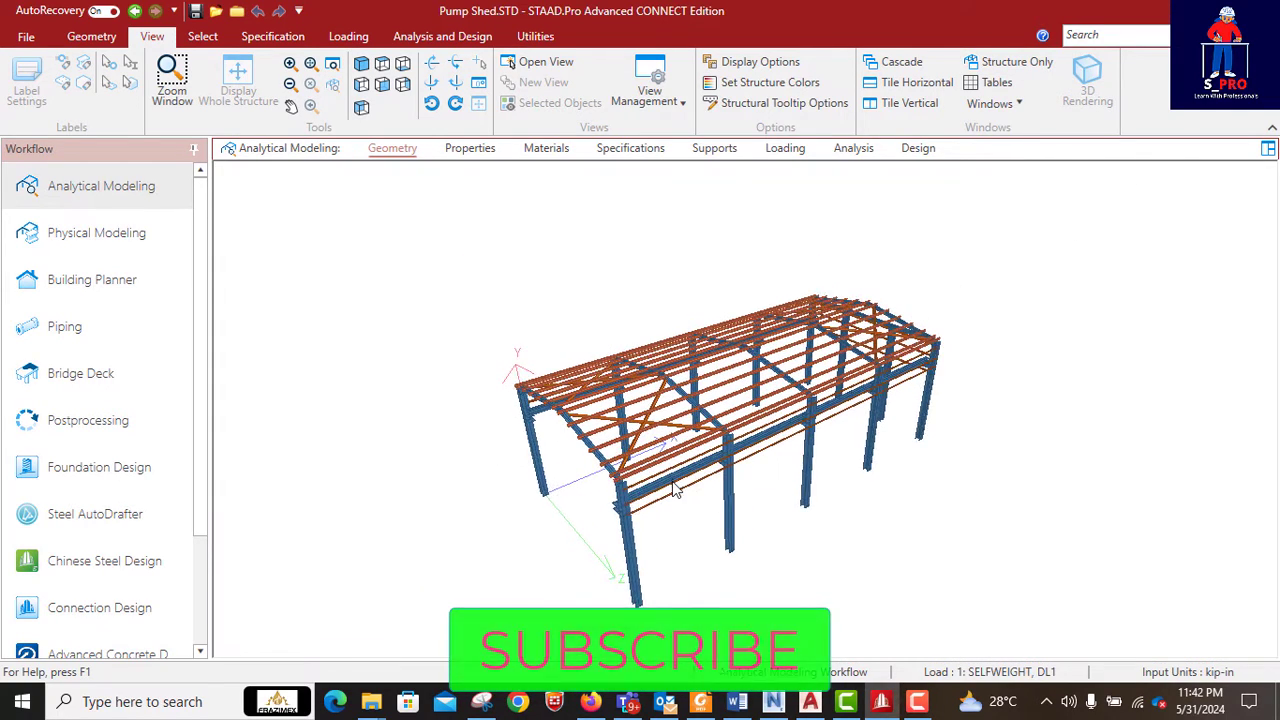
Step: Orbit the rendered shed with mouse and arrow keys to view its long side and roof
mouse_move(675, 490)
mouse_down()
mouse_move(743, 371)
mouse_move(686, 372)
mouse_move(743, 414)
mouse_move(700, 404)
mouse_up()
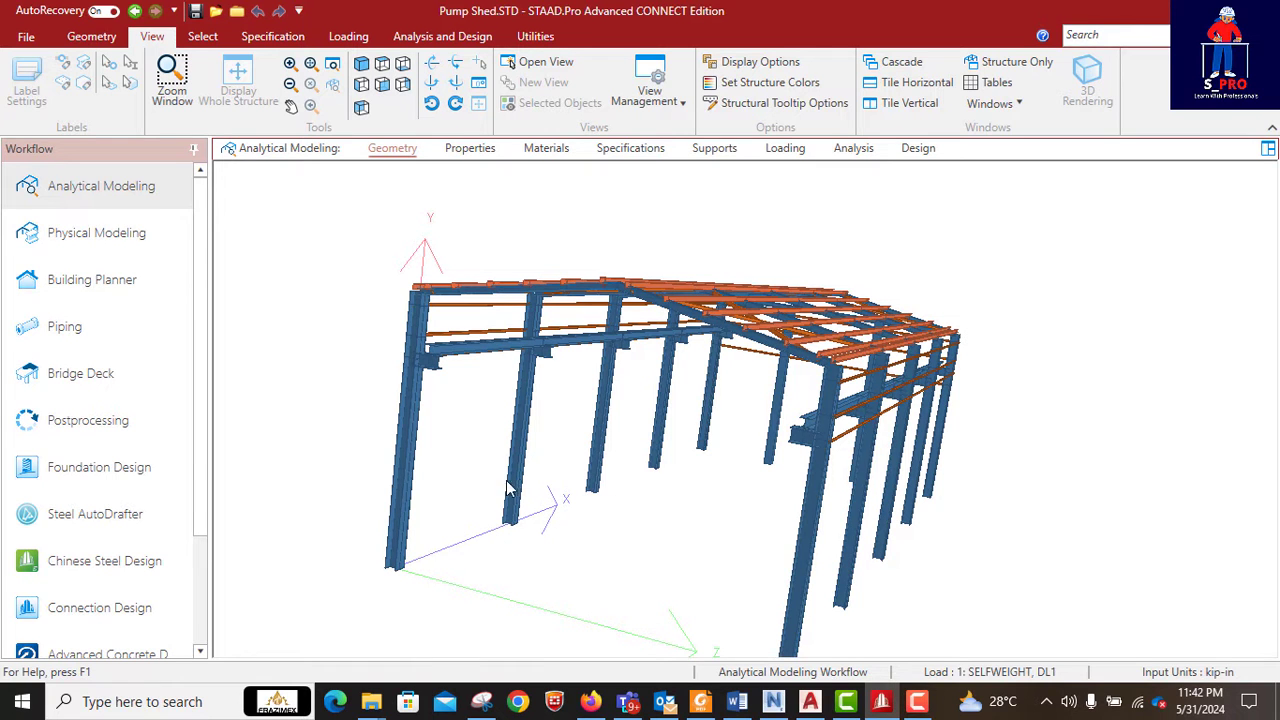
key(Left)
key(Left)
key(Left)
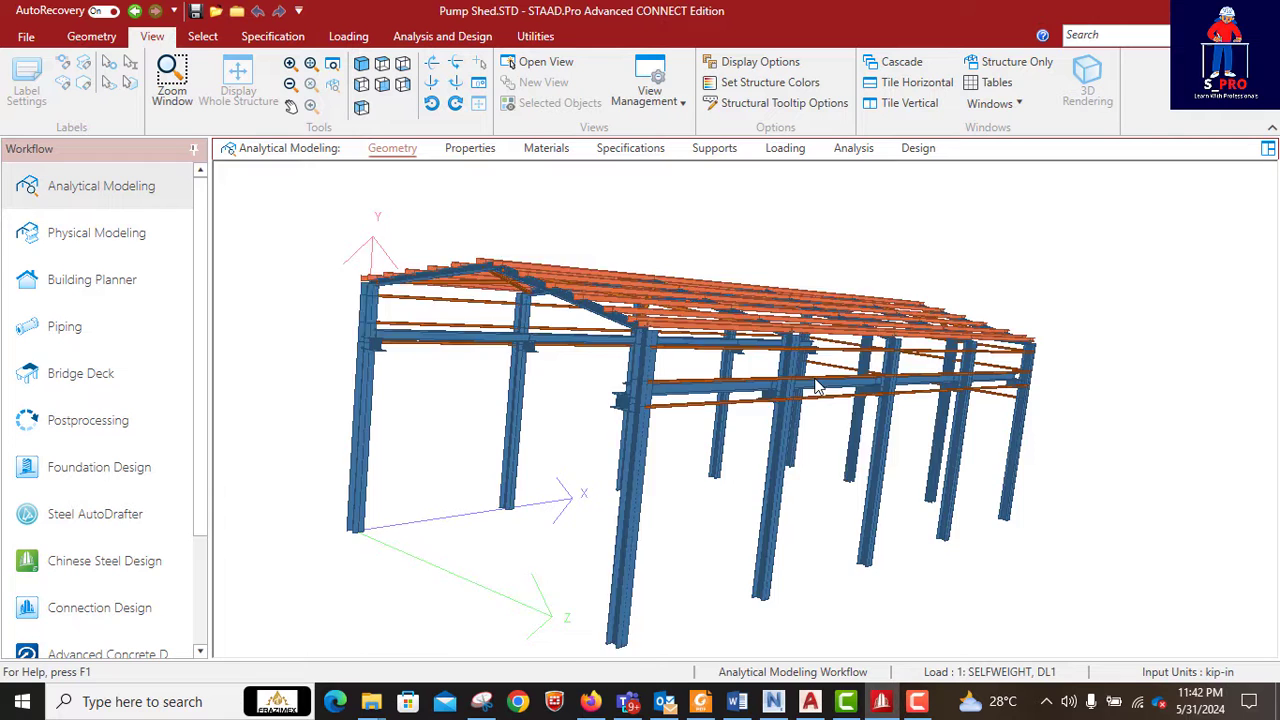
key(Left)
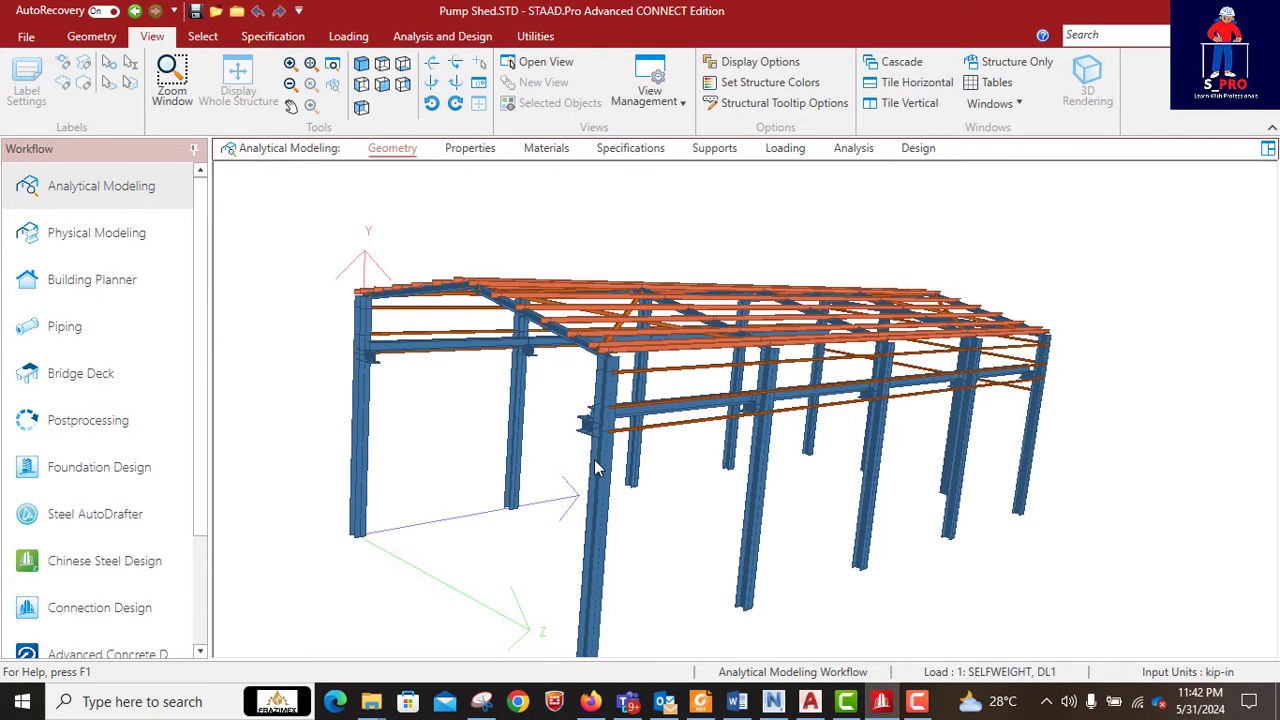
key(Up)
key(Up)
key(Left)
key(Left)
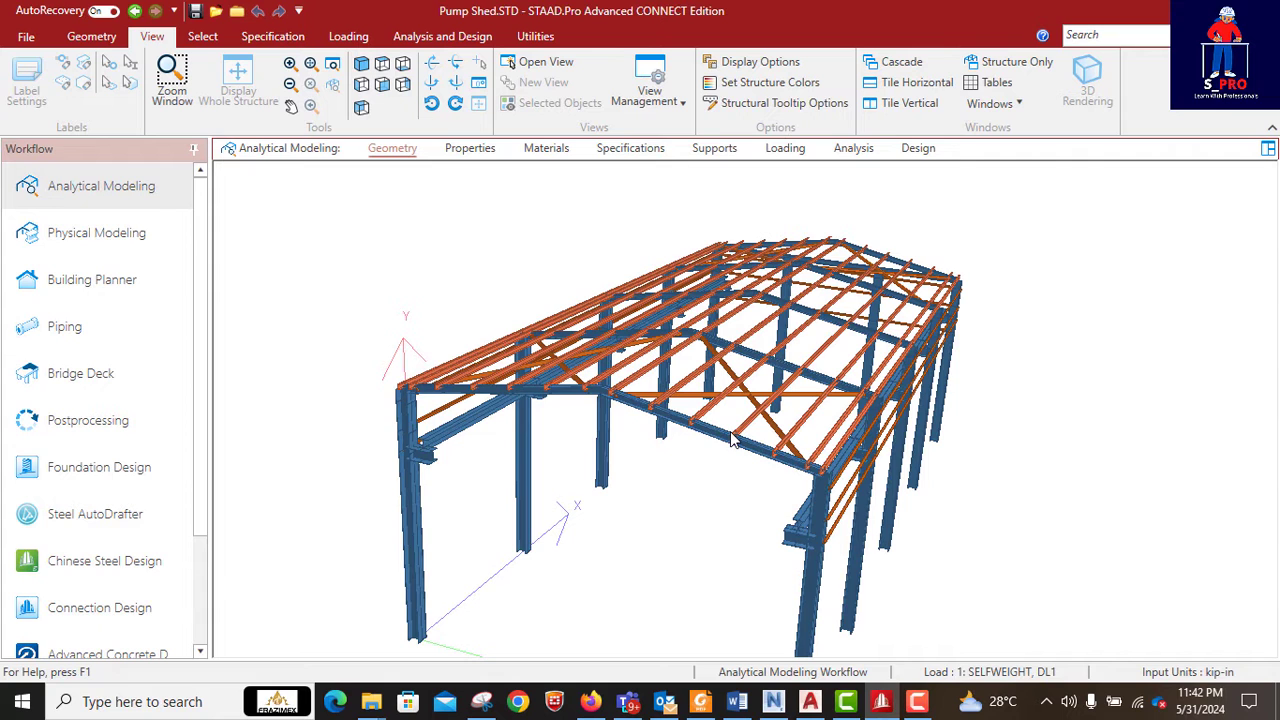
key(Down)
key(Down)
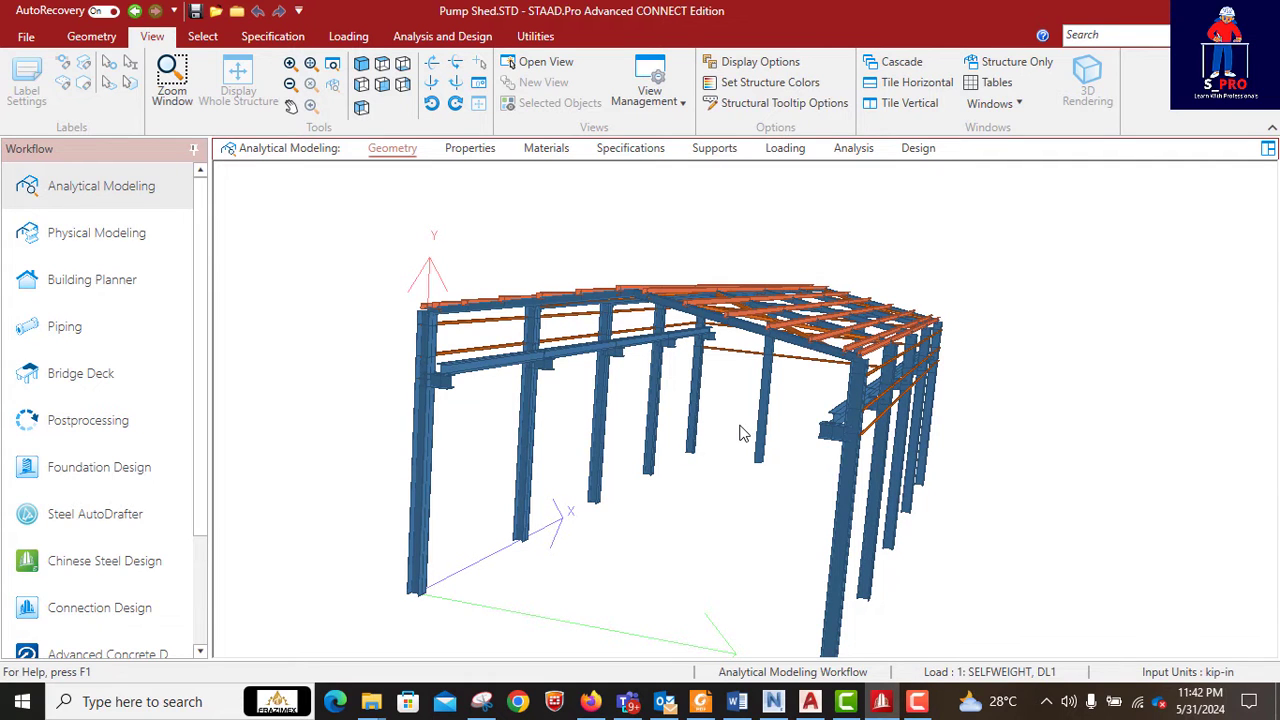
key(Left)
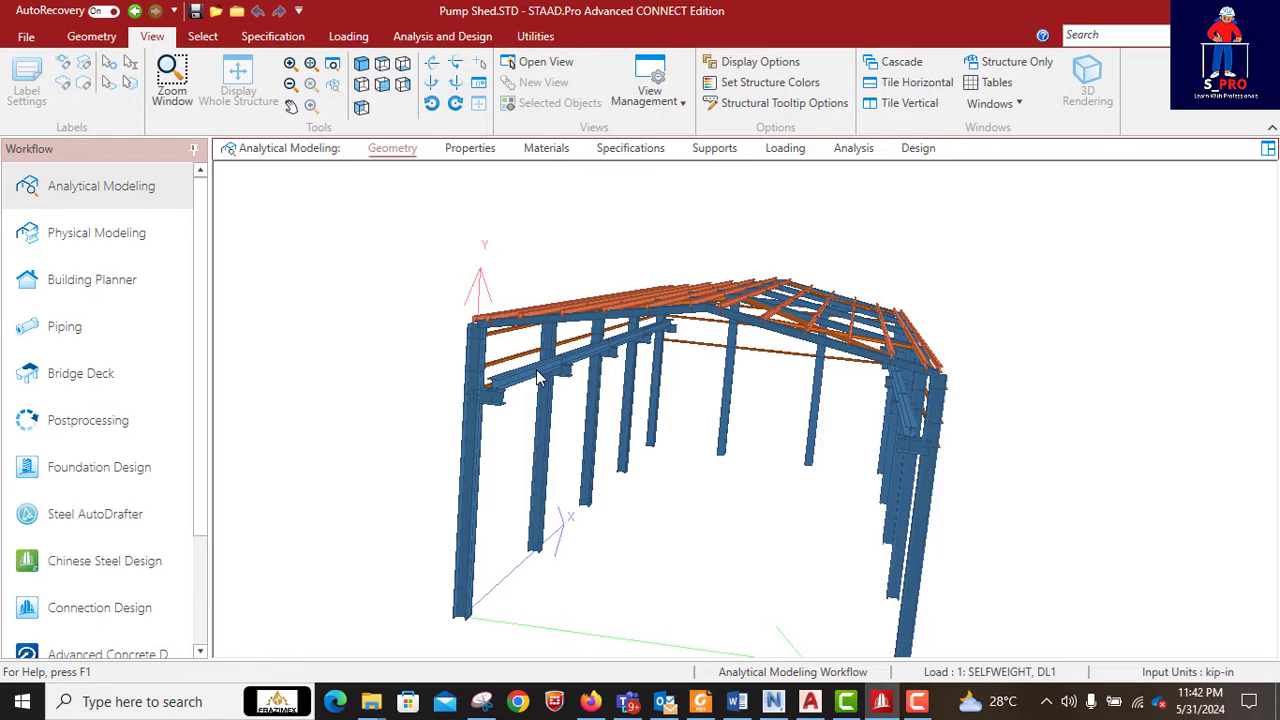
key(Left)
key(Left)
key(Left)
key(Left)
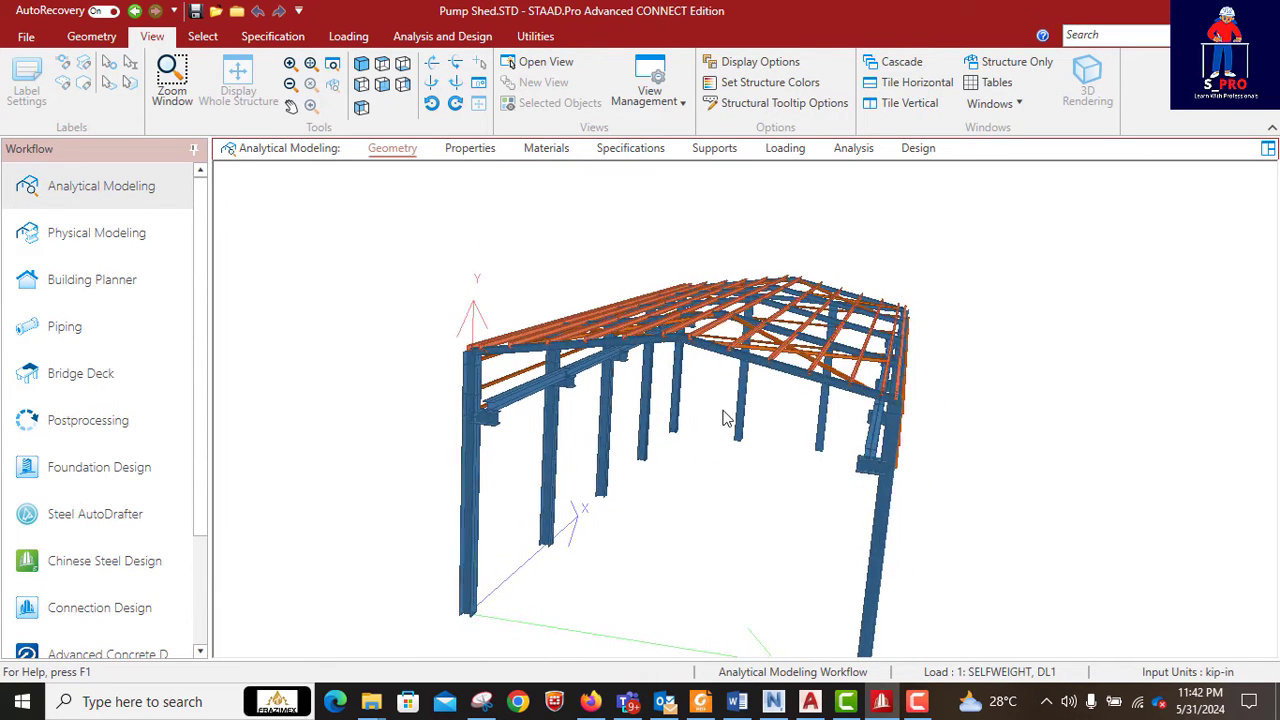
key(Left)
key(Left)
key(Up)
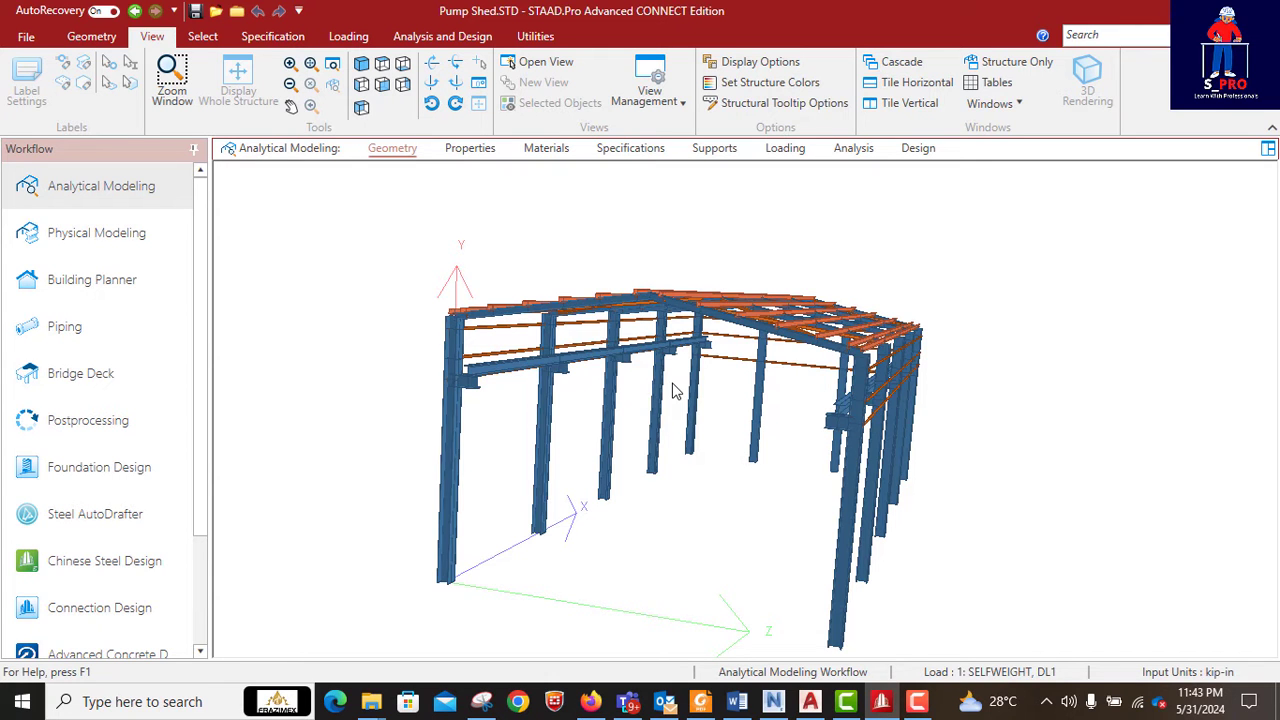
Step: Zoom into the rendered shed and orbit down onto the portal frames and orange purlins
scroll(680, 408, down, 3)
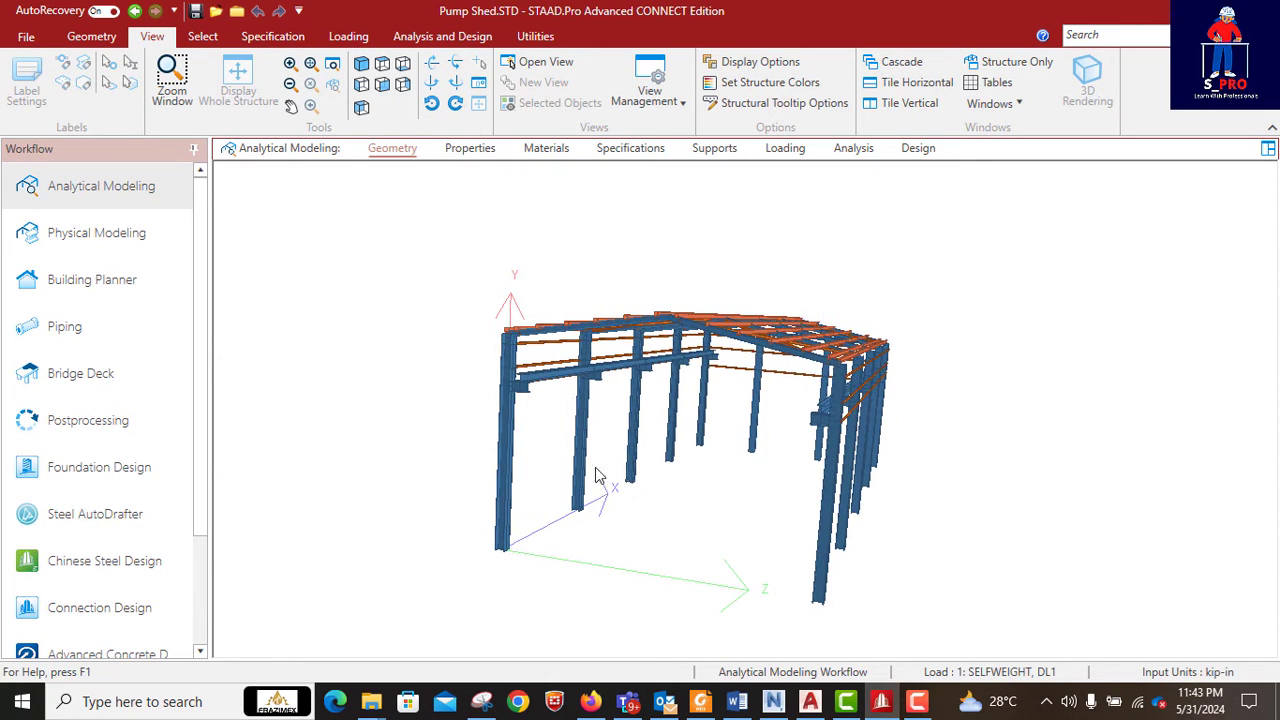
scroll(628, 465, down, 1)
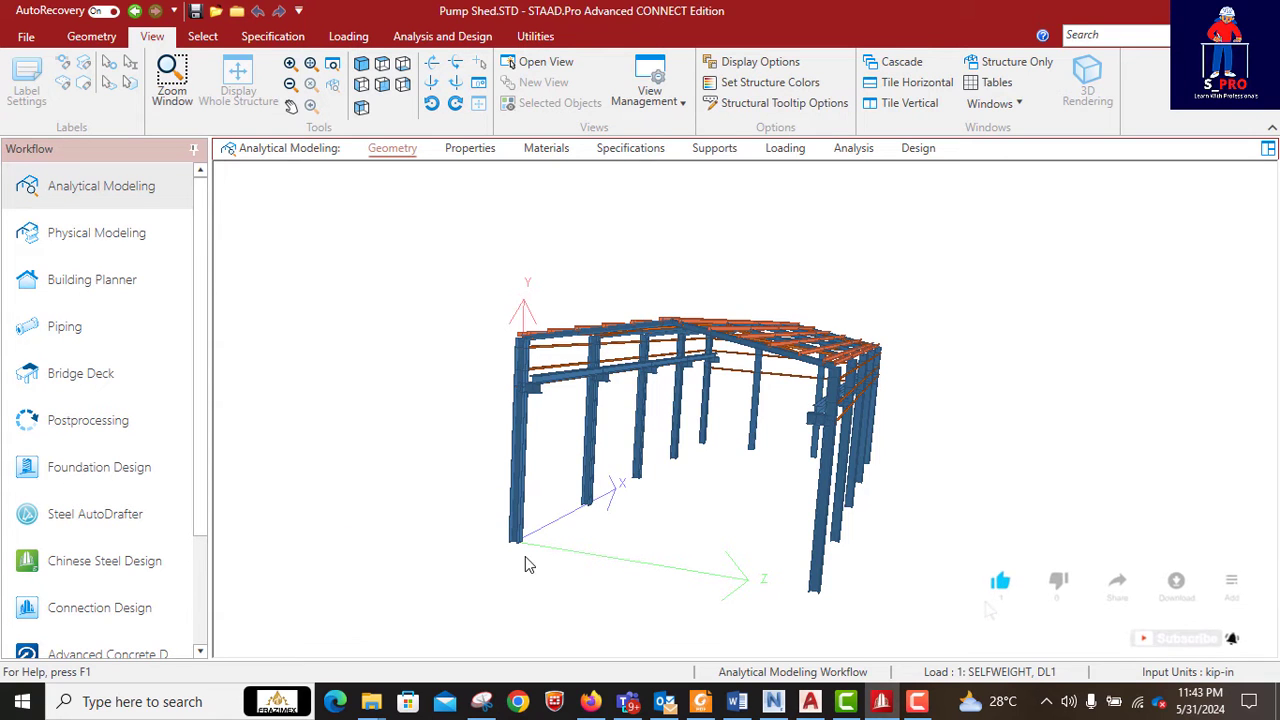
ctrl+middle_drag(763, 561, 727, 548)
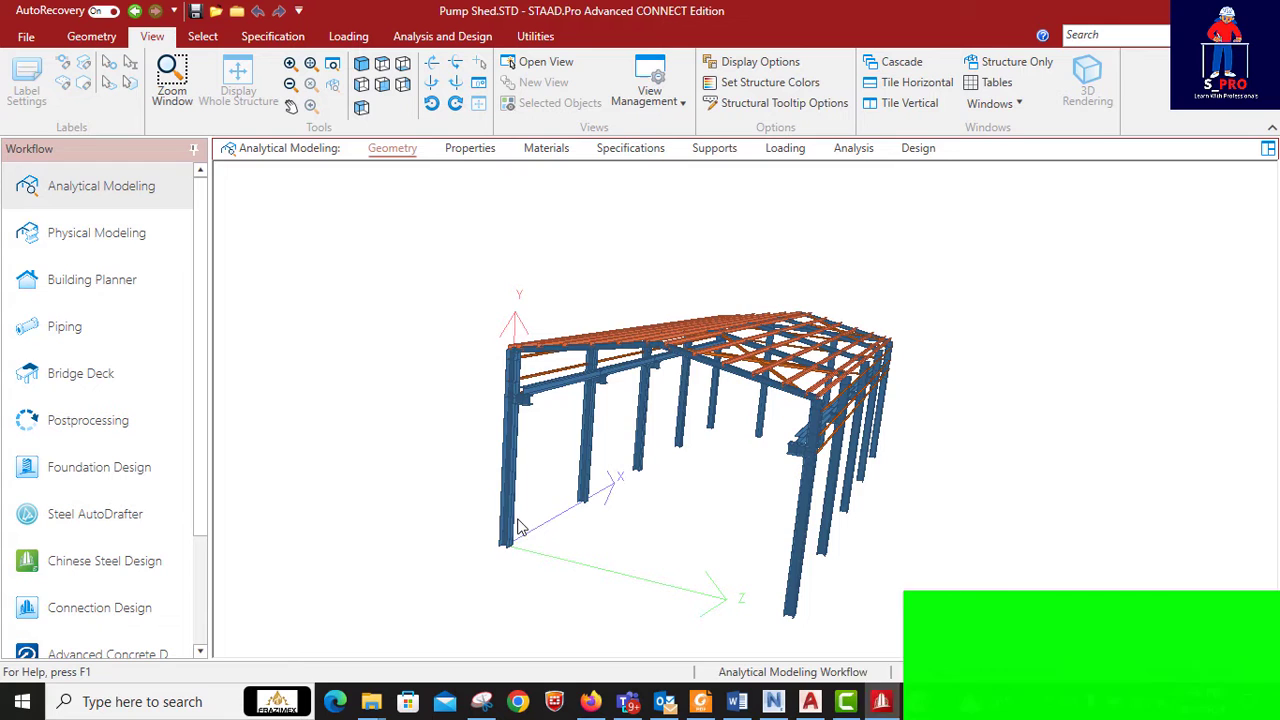
scroll(606, 492, up, 1)
scroll(590, 488, up, 2)
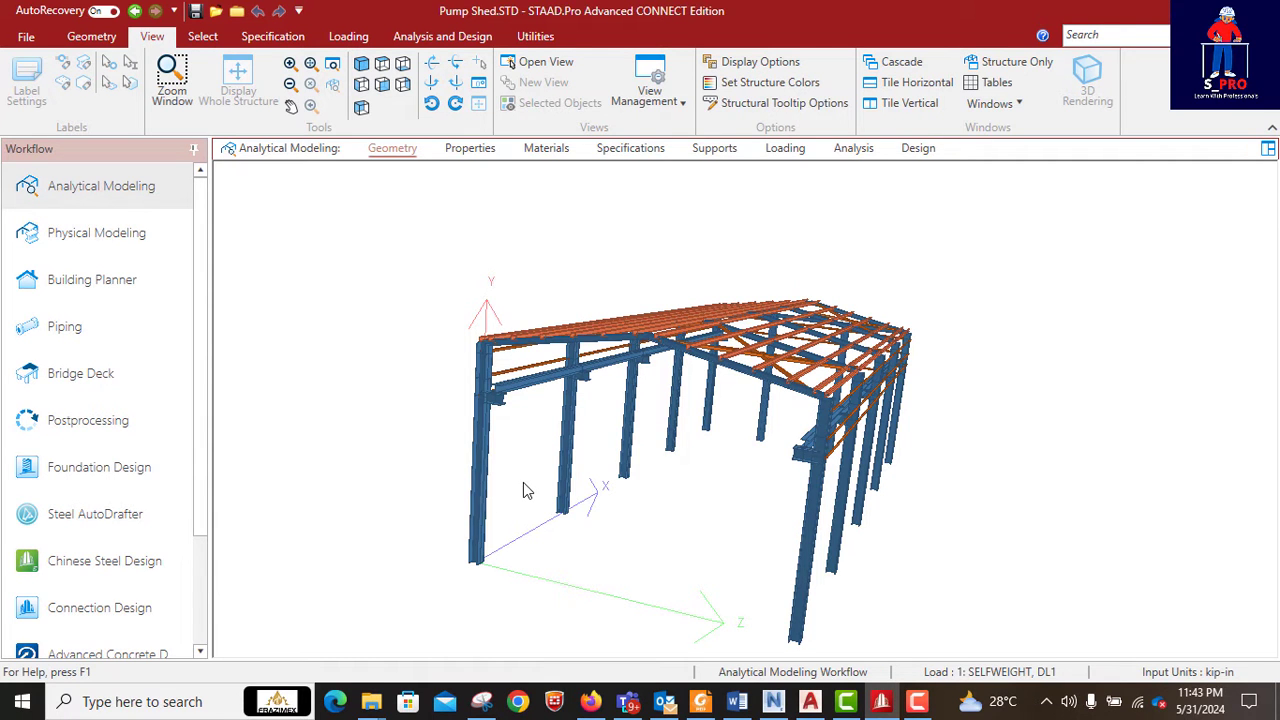
scroll(590, 408, up, 1)
scroll(585, 405, up, 1)
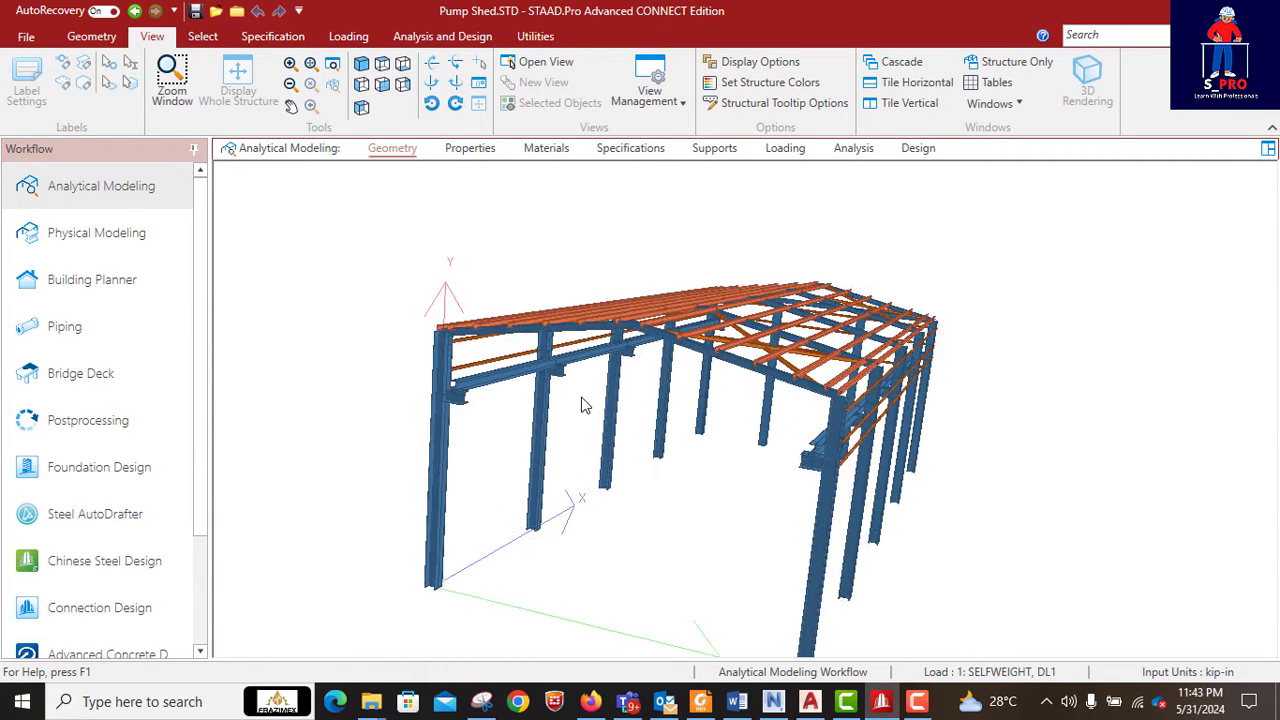
Step: Orbit in close on the rafters, purlins and bracing, then back toward the end frame
mouse_move(585, 405)
ctrl+middle_down()
mouse_move(790, 575)
mouse_move(597, 517)
mouse_move(764, 504)
ctrl+middle_up()
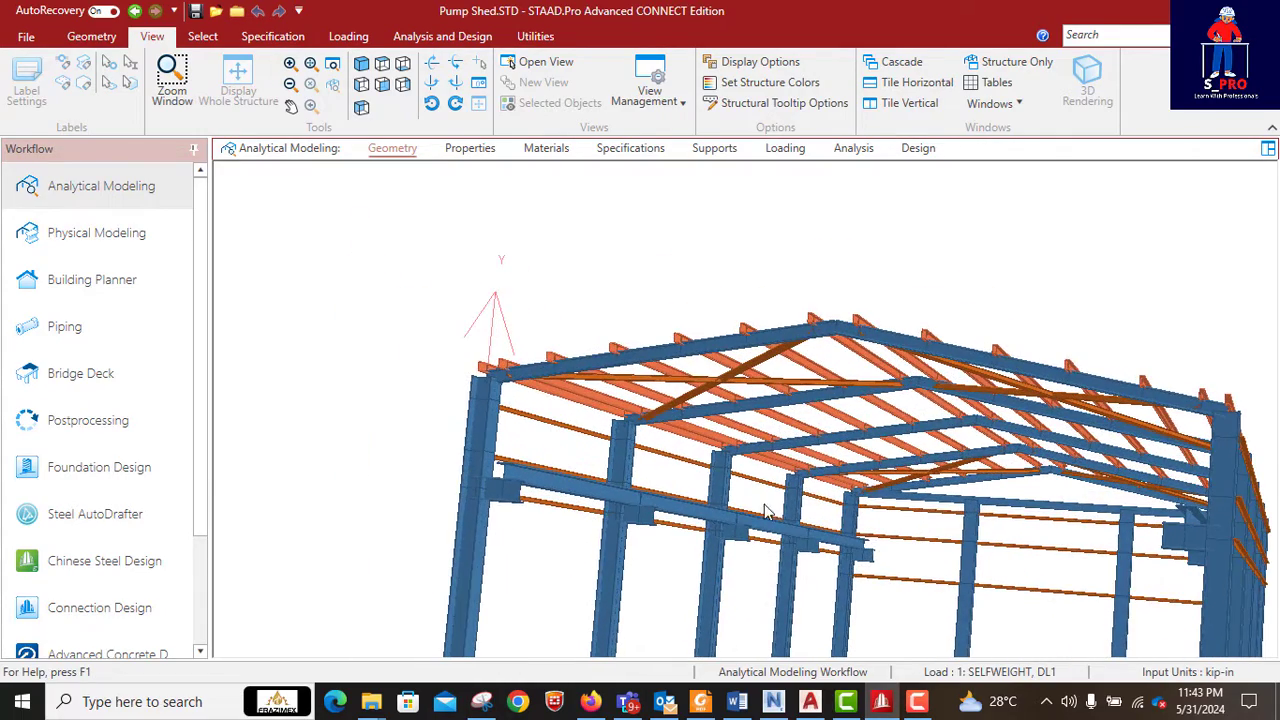
ctrl+middle_drag(484, 528, 500, 565)
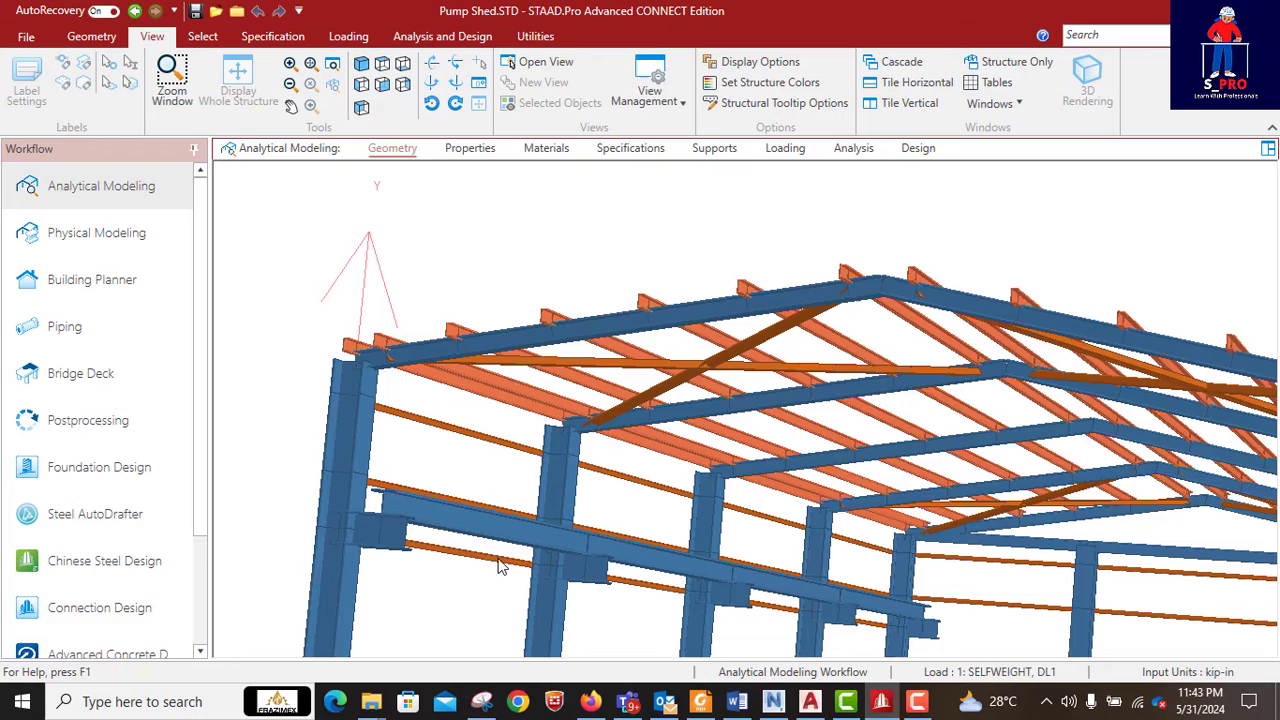
mouse_move(390, 577)
ctrl+middle_down()
mouse_move(486, 577)
mouse_move(550, 420)
mouse_move(634, 329)
mouse_move(560, 523)
mouse_move(631, 586)
mouse_move(686, 540)
mouse_move(705, 602)
mouse_move(543, 605)
mouse_move(630, 454)
mouse_move(617, 527)
mouse_move(620, 512)
ctrl+middle_up()
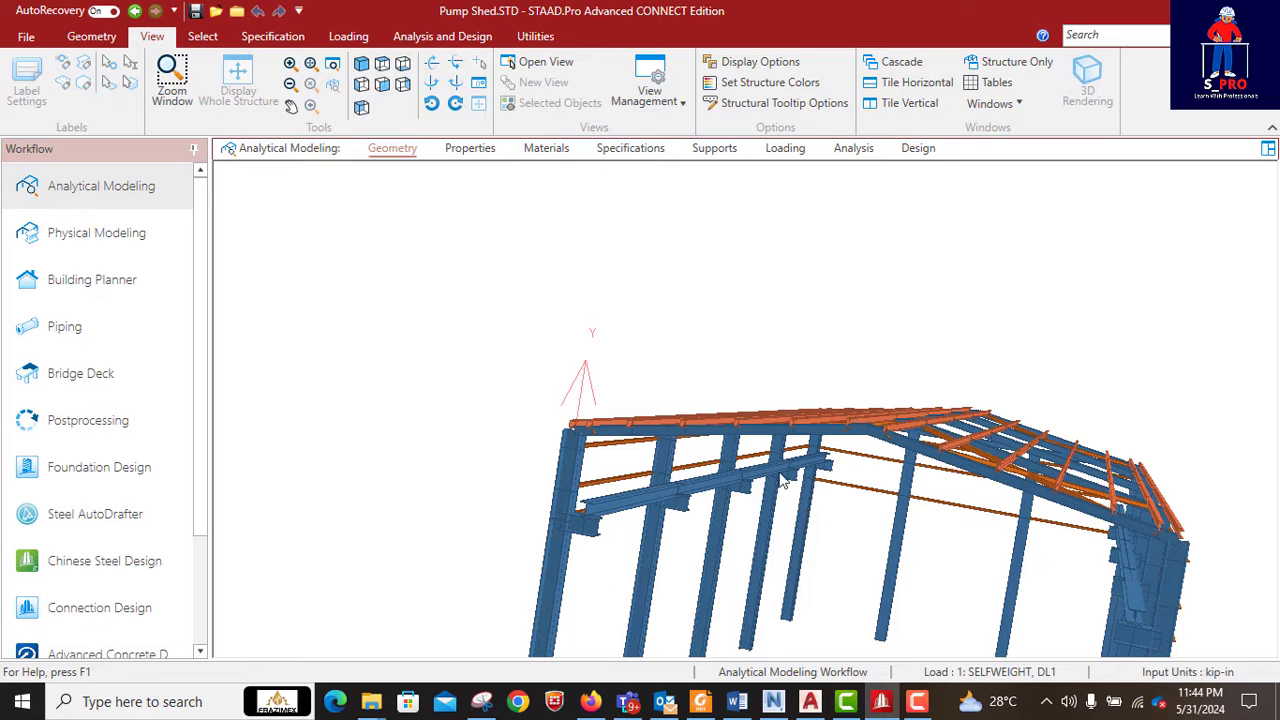
Step: Turn the shed about its vertical axis and zoom out to see it whole
shift+middle_drag(783, 483, 650, 484)
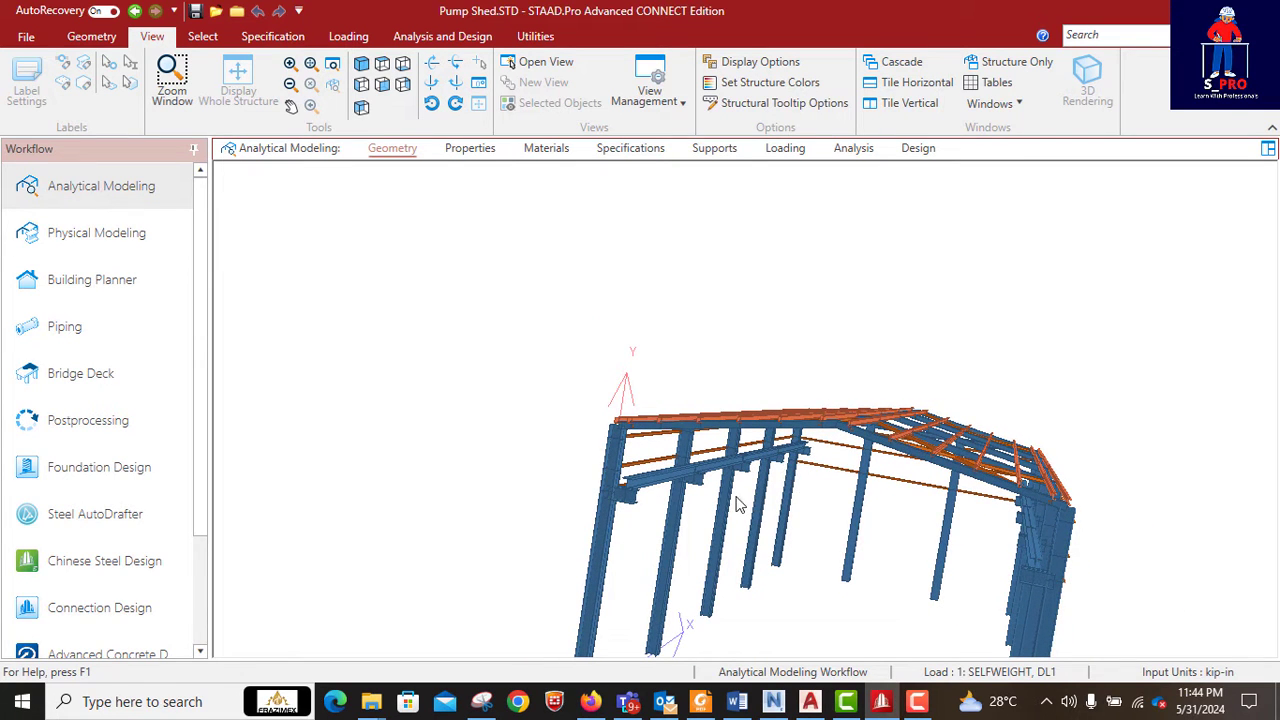
mouse_move(740, 505)
shift+middle_down()
mouse_move(810, 486)
mouse_move(835, 440)
mouse_move(955, 465)
mouse_move(988, 500)
mouse_move(872, 470)
mouse_move(937, 454)
shift+middle_up()
scroll(742, 497, down, 1)
scroll(742, 499, down, 1)
scroll(742, 501, down, 1)
scroll(742, 503, down, 1)
Step: Orbit to look down on the long side with all roof framing visible
shift+middle_drag(654, 446, 649, 468)
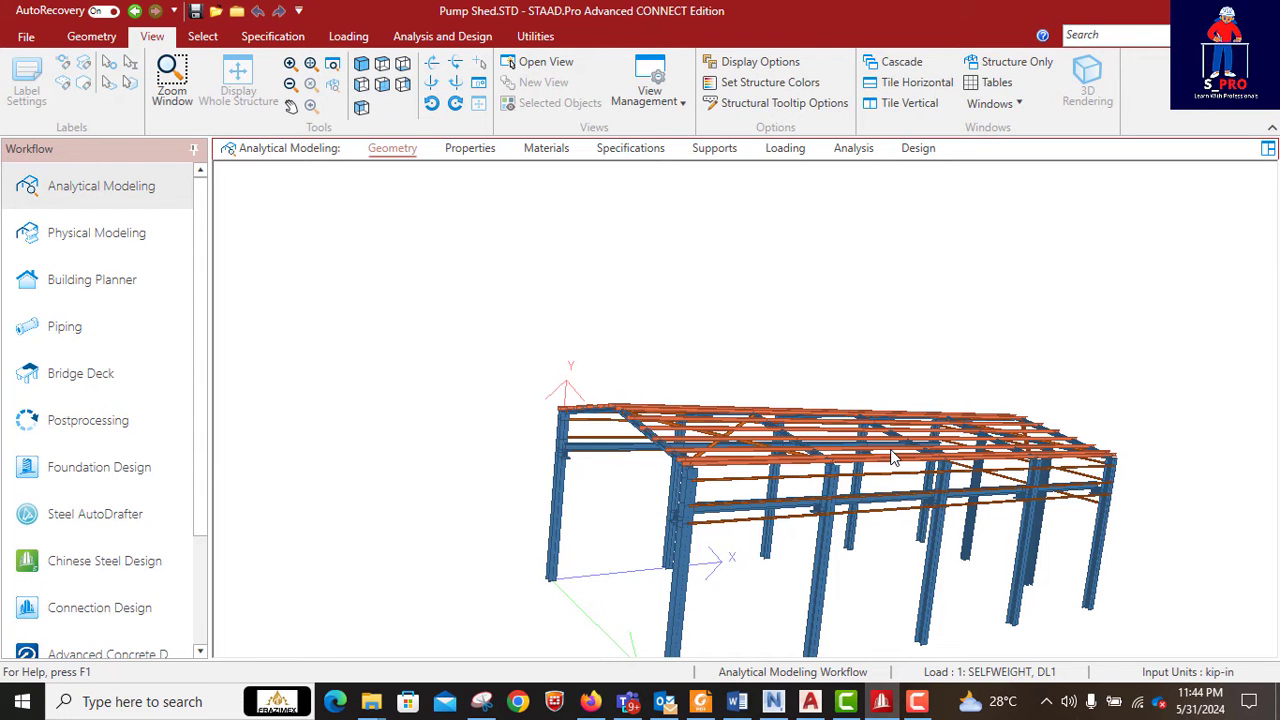
scroll(970, 488, up, 2)
scroll(970, 488, up, 2)
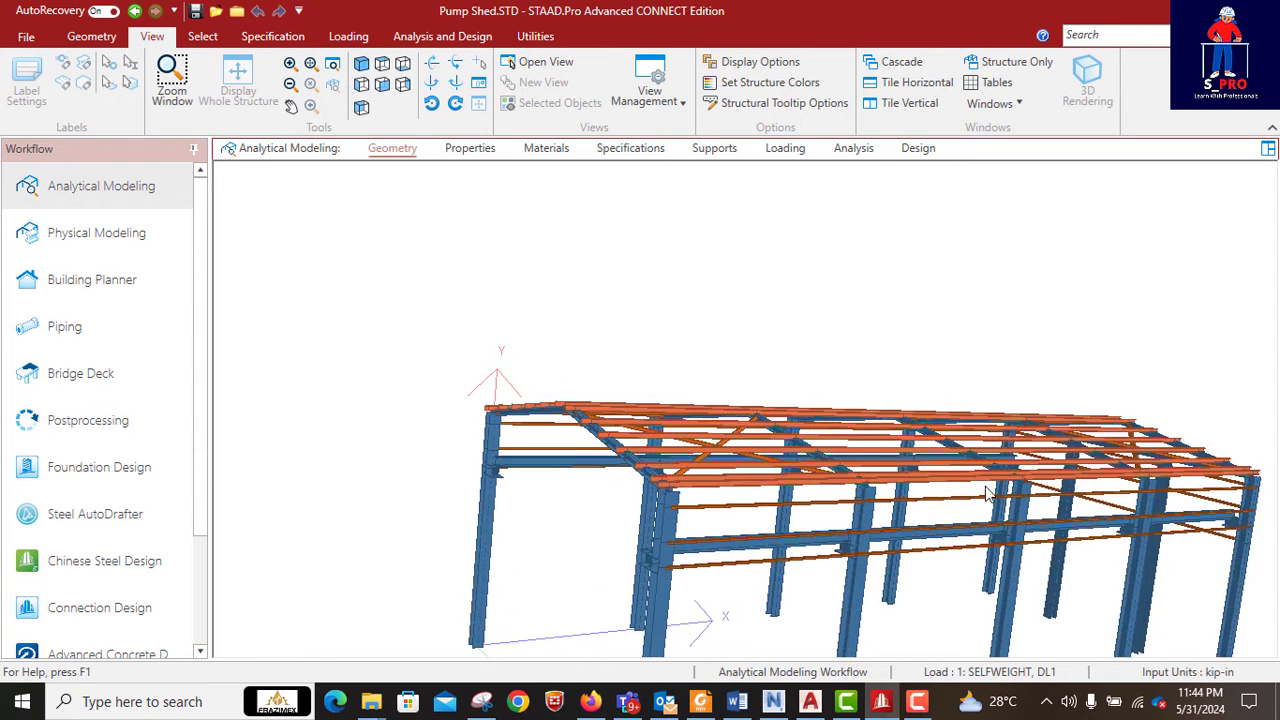
scroll(970, 488, up, 2)
mouse_move(928, 510)
shift+middle_down()
mouse_move(920, 537)
mouse_move(1035, 436)
mouse_move(882, 481)
mouse_move(930, 458)
mouse_move(928, 495)
mouse_move(653, 520)
mouse_move(966, 456)
mouse_move(949, 514)
mouse_move(855, 503)
shift+middle_up()
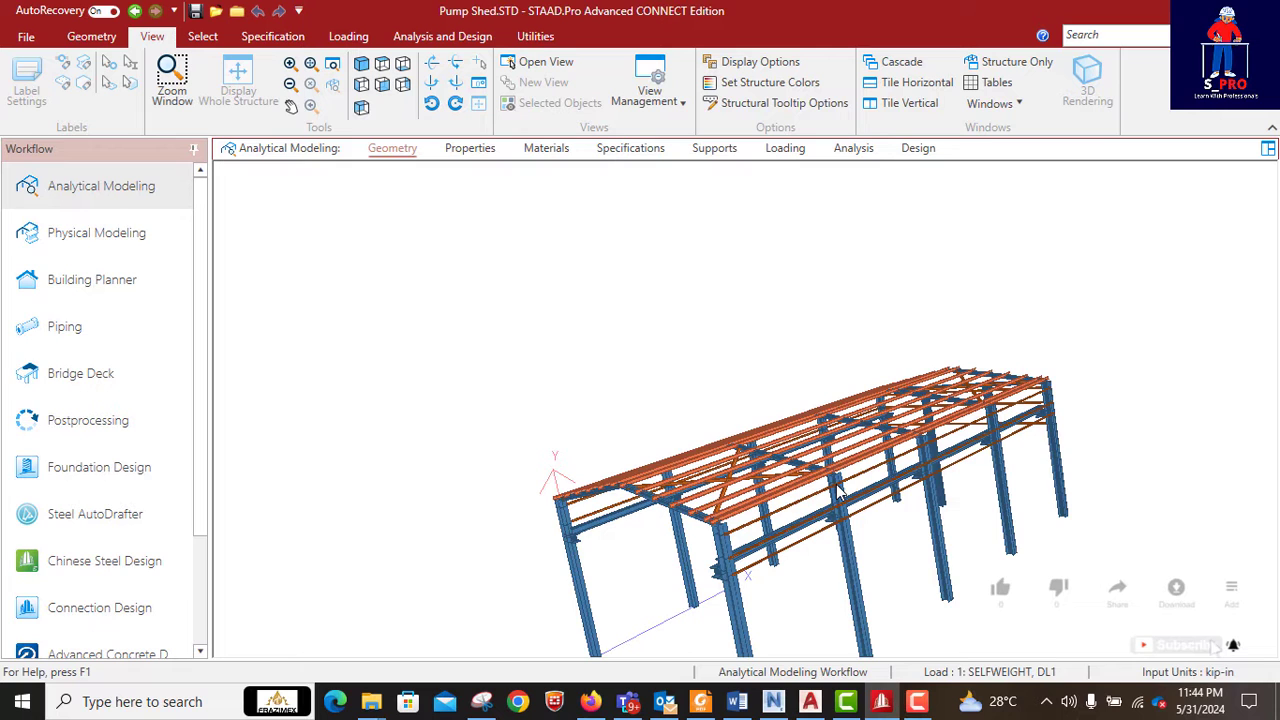
Step: Rotate and zoom to a high oblique angle showing the roof X-bracing between rafters
shift+middle_drag(838, 490, 848, 468)
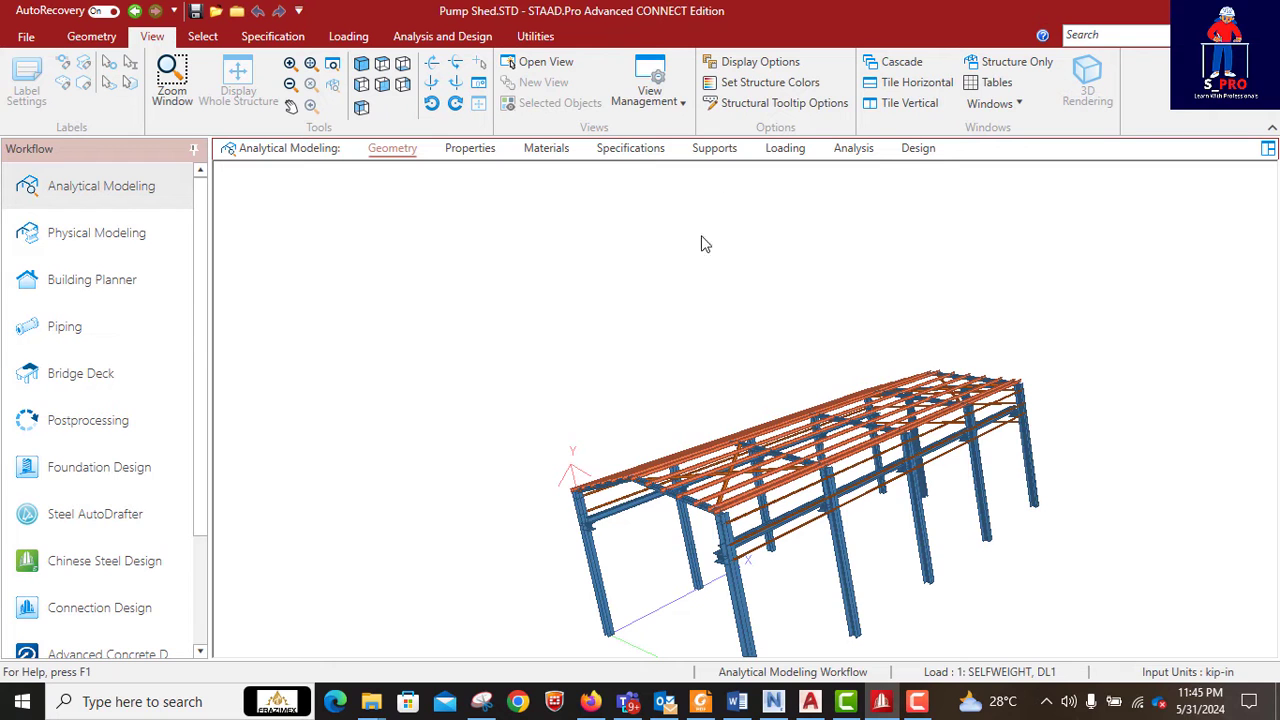
key(Right)
key(Right)
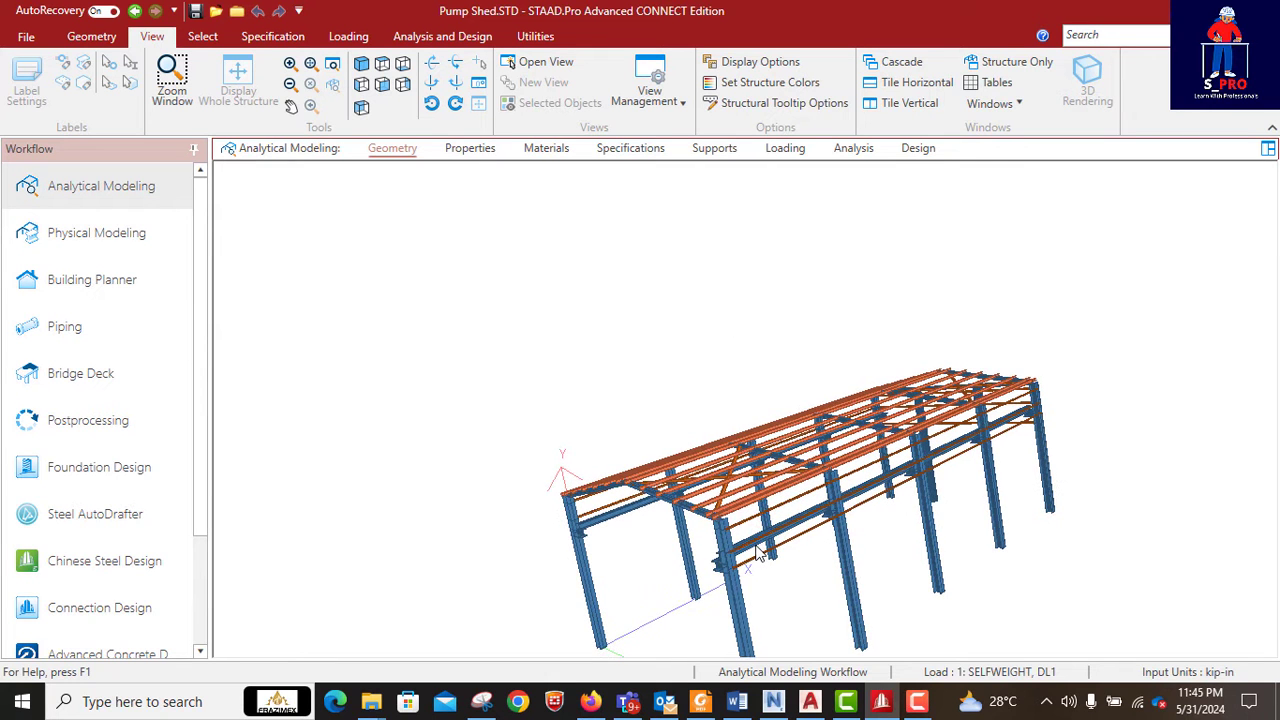
mouse_move(753, 569)
shift+middle_down()
mouse_move(789, 478)
mouse_move(871, 600)
mouse_move(886, 594)
mouse_move(880, 454)
mouse_move(812, 444)
mouse_move(911, 409)
mouse_move(908, 451)
mouse_move(829, 432)
mouse_move(905, 478)
mouse_move(772, 477)
mouse_move(786, 465)
mouse_move(866, 474)
mouse_move(809, 477)
shift+middle_up()
scroll(810, 476, down, 2)
scroll(840, 460, down, 1)
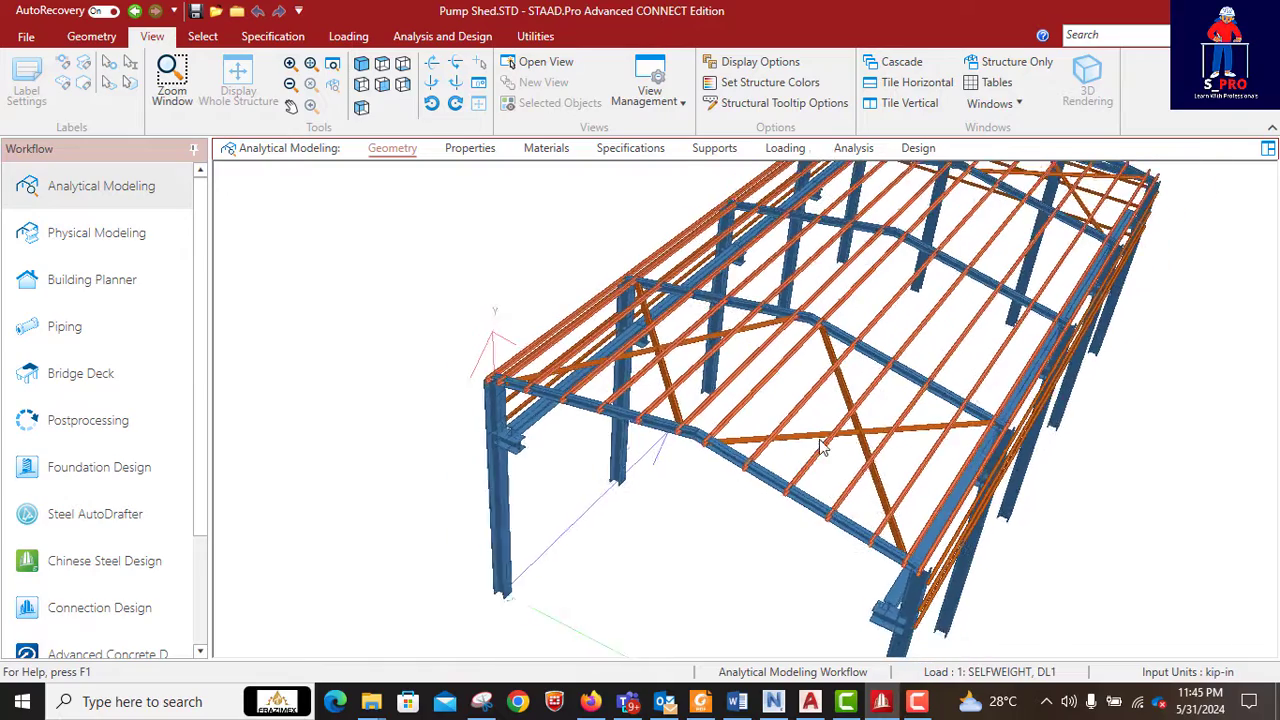
scroll(877, 440, down, 1)
shift+middle_drag(935, 437, 822, 410)
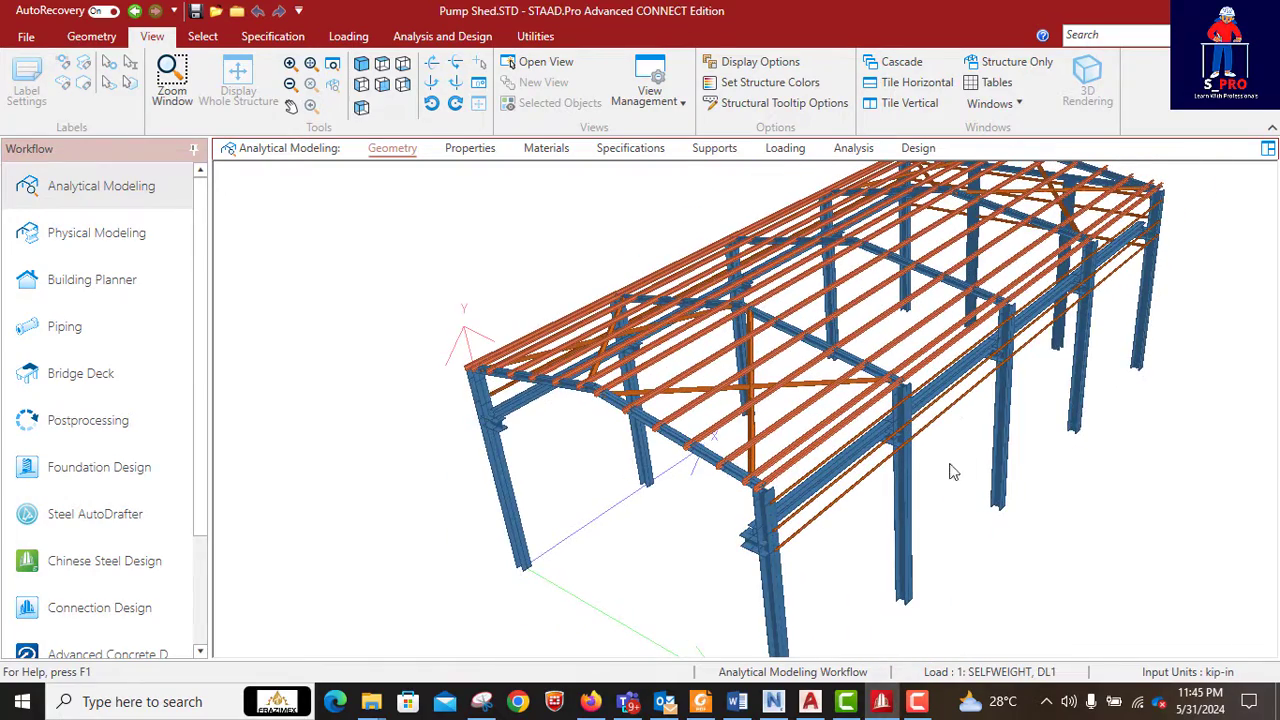
shift+middle_drag(1000, 370, 915, 390)
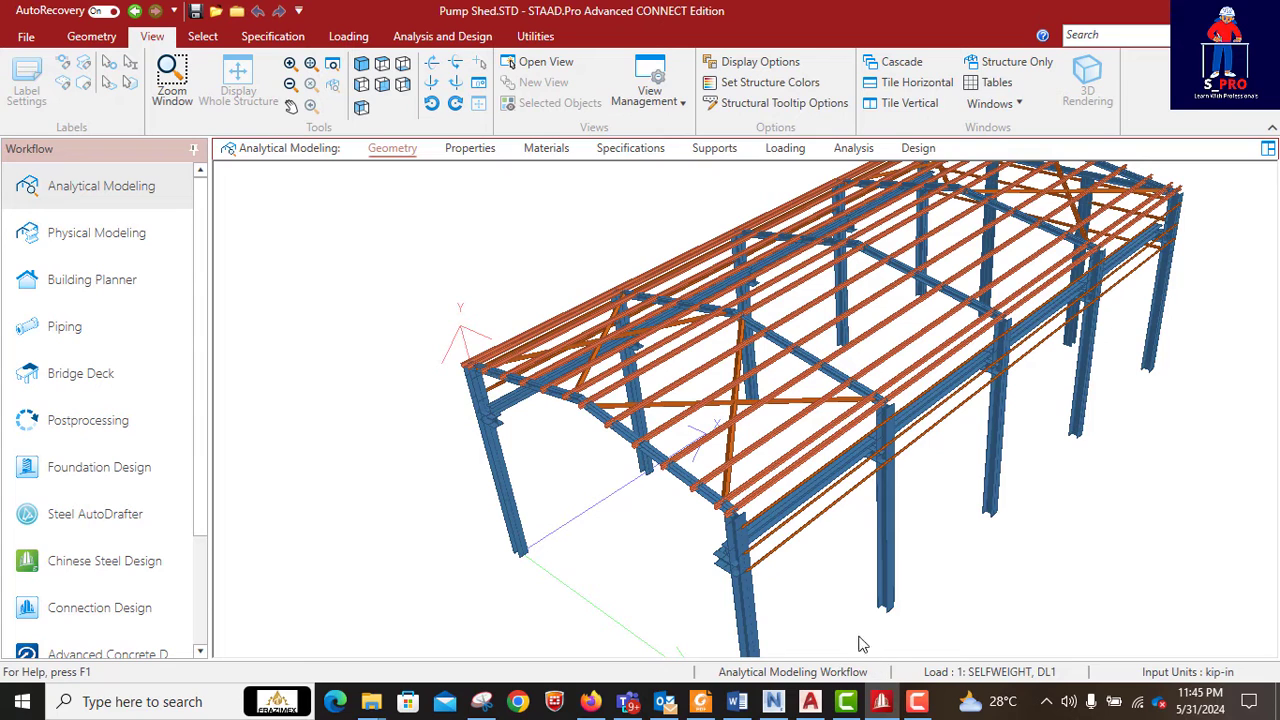
Step: Switch to Firefox and pause the STAAD.Pro training promo video at 0:58
click(596, 700)
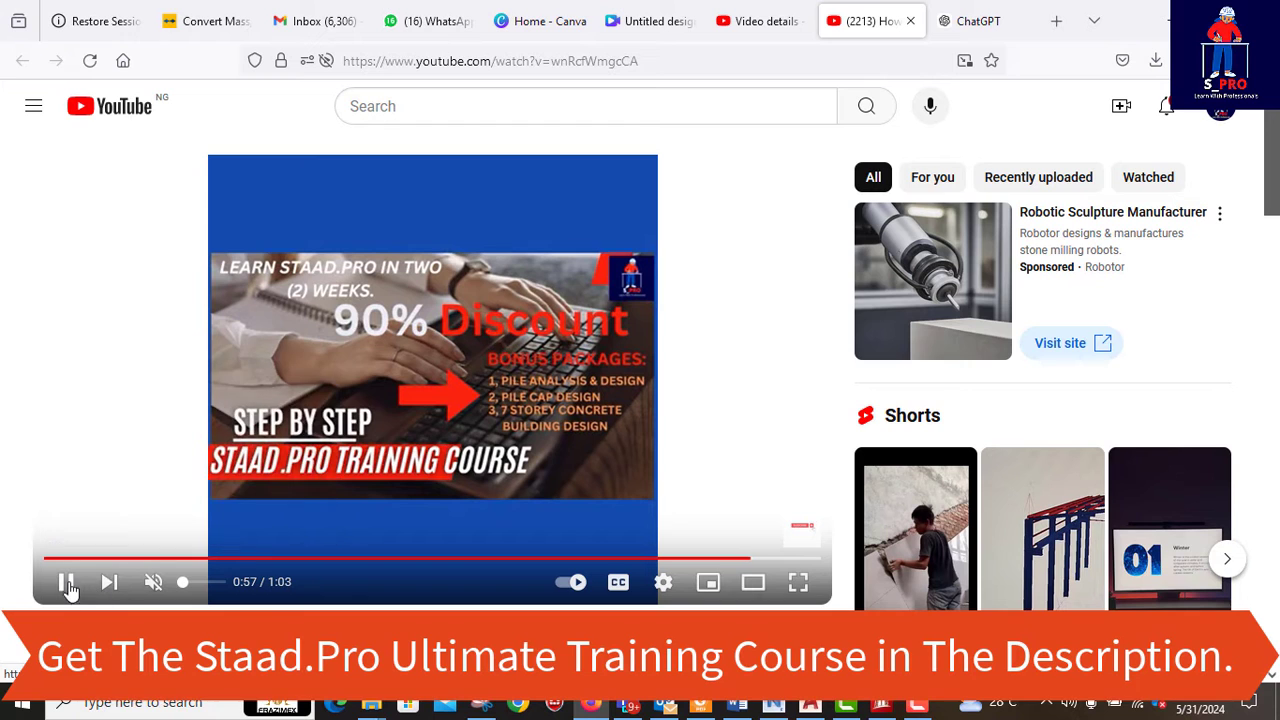
click(68, 585)
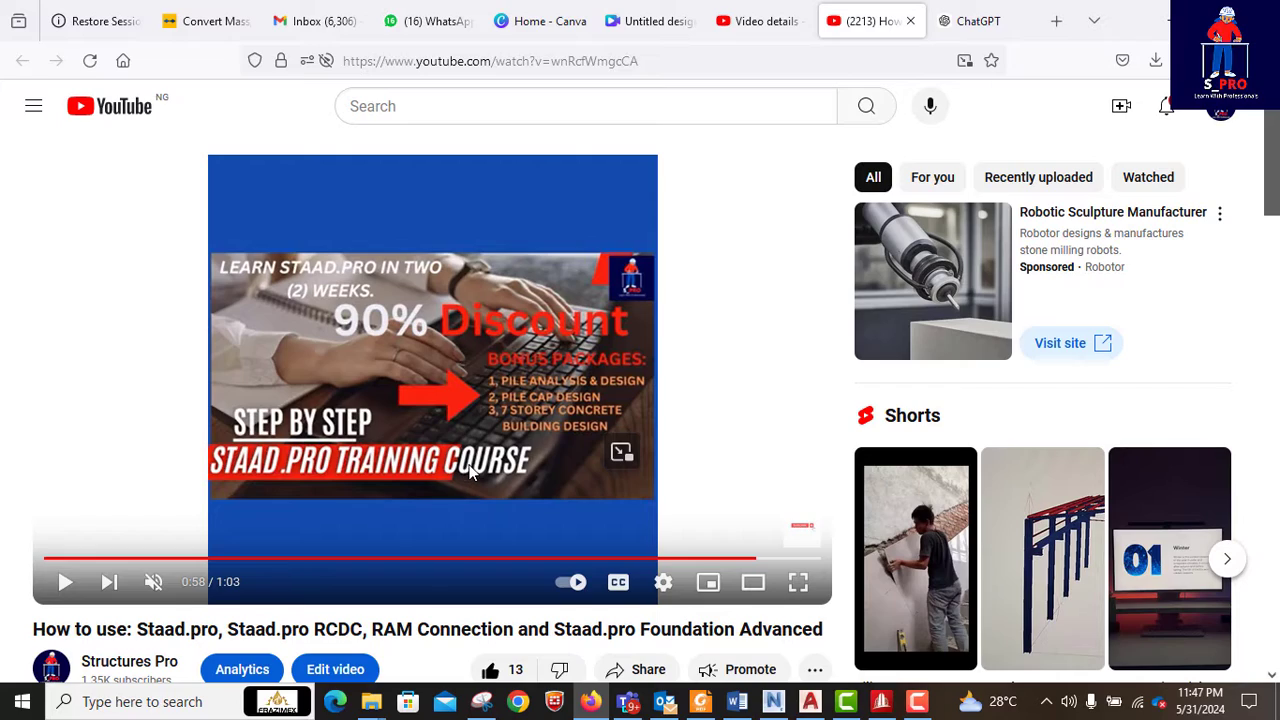
Step: Return to STAAD.Pro and orbit to a low side view of the columns and bracing
click(893, 707)
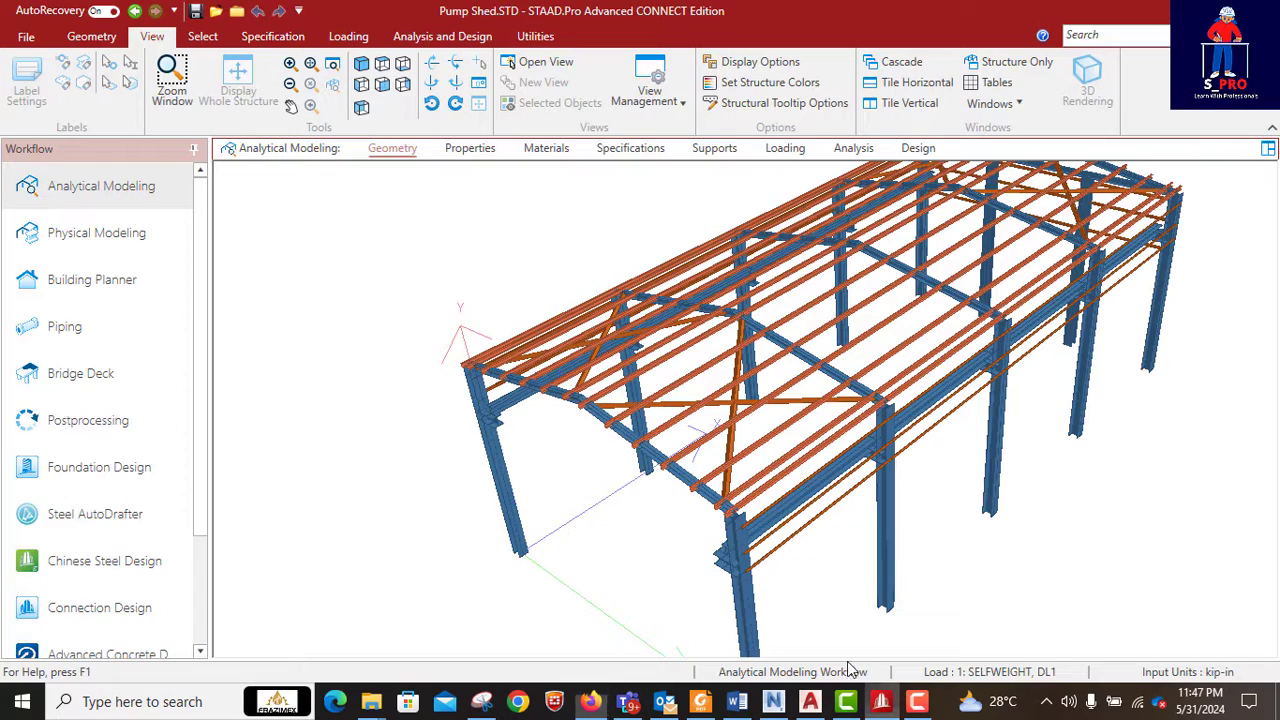
mouse_move(733, 460)
middle_down()
mouse_move(783, 420)
mouse_move(795, 435)
middle_up()
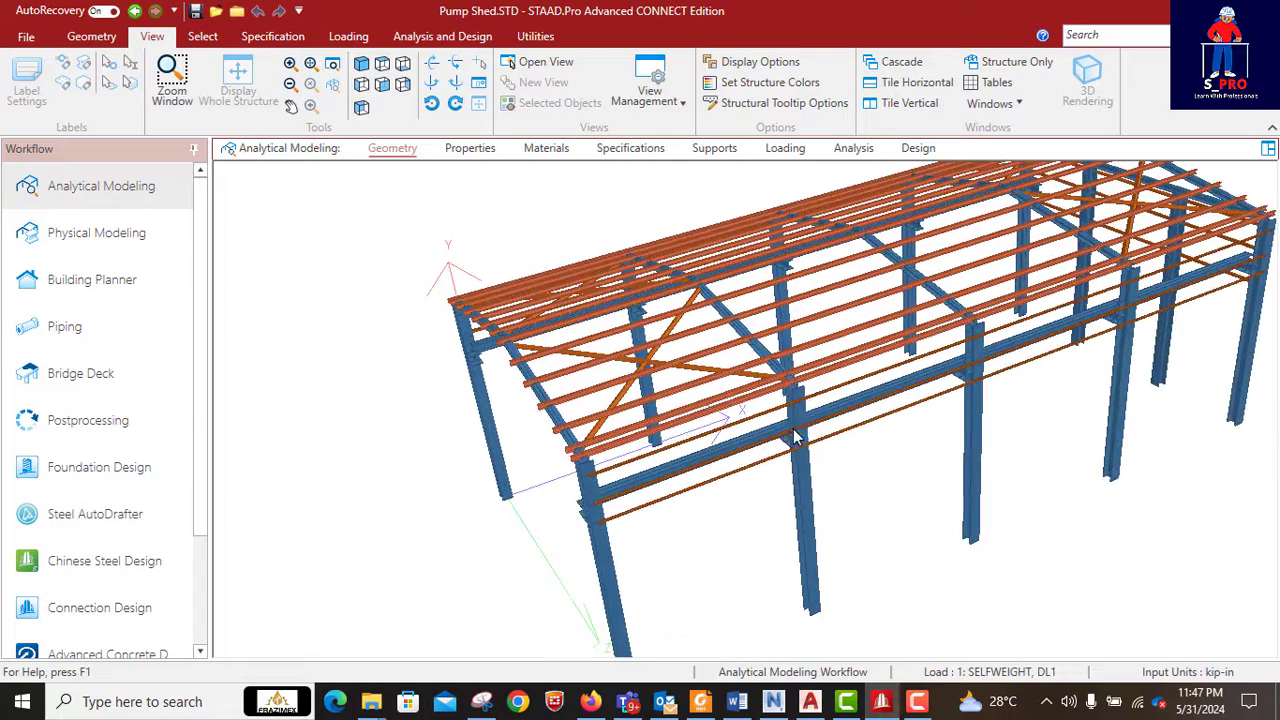
mouse_move(890, 397)
middle_down()
mouse_move(660, 420)
mouse_move(757, 395)
middle_up()
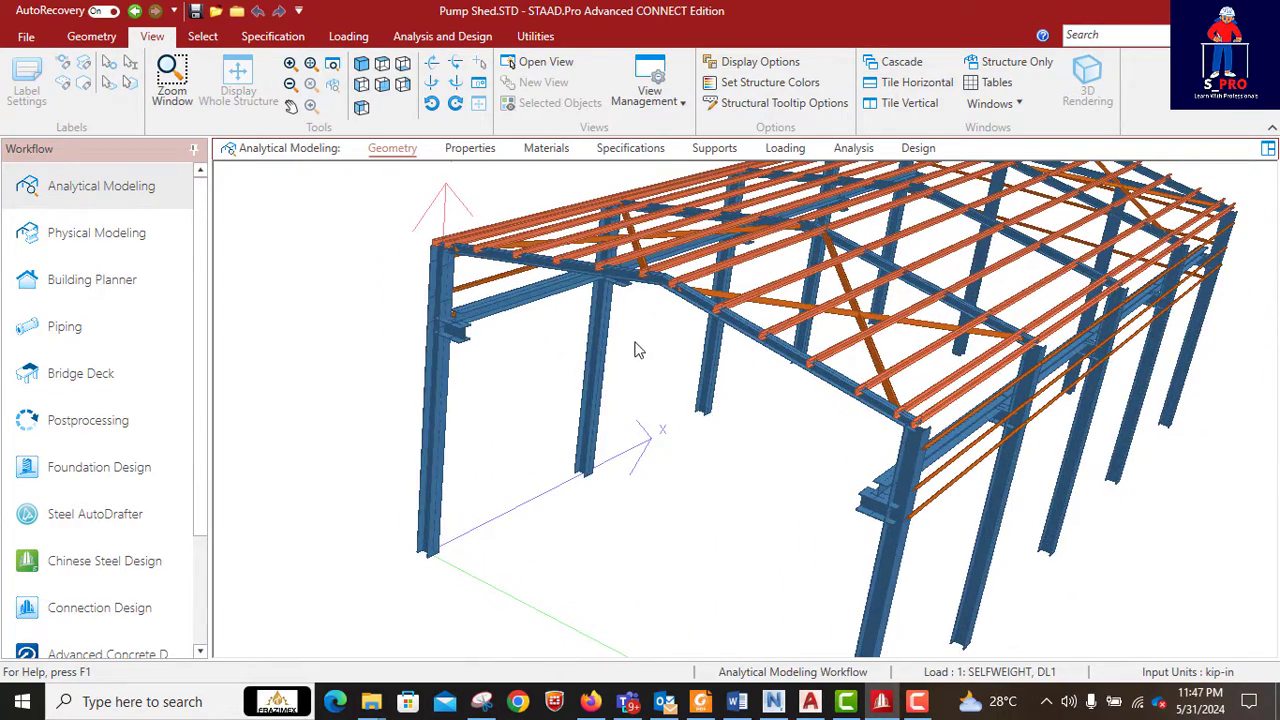